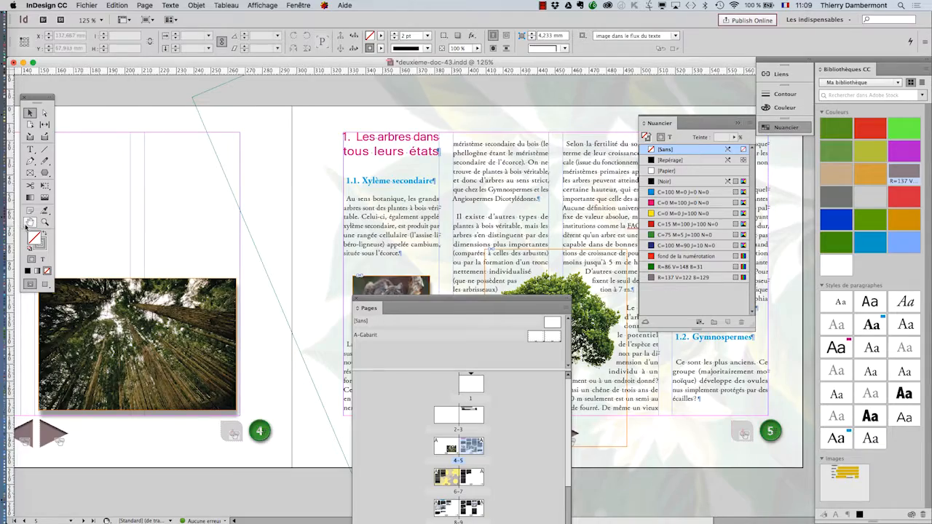
Close the swatches panel and move the Pages panel clear of the forest photo on page 4.
{"action": "left_click_drag", "start_coordinate": [228, 202], "coordinate": [486, 172]}
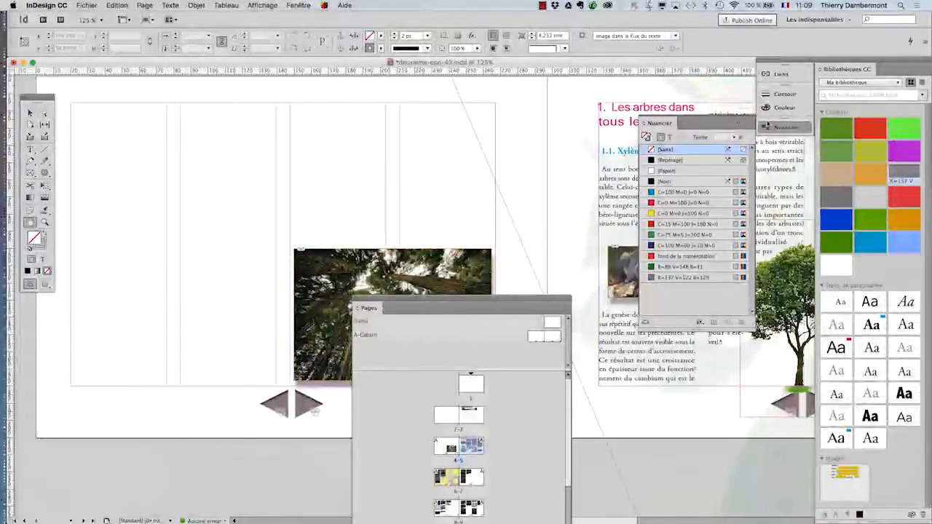
{"action": "left_click", "coordinate": [738, 124]}
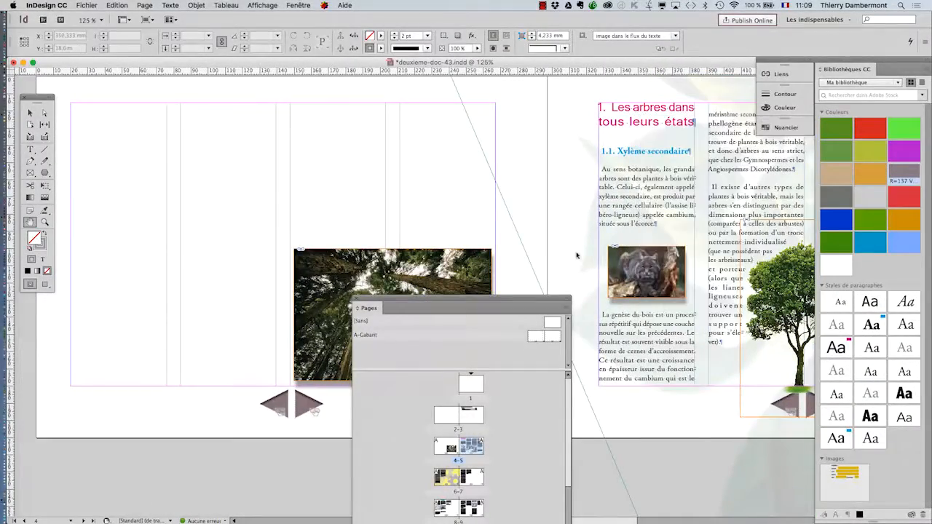
{"action": "left_click_drag", "start_coordinate": [481, 298], "coordinate": [651, 365]}
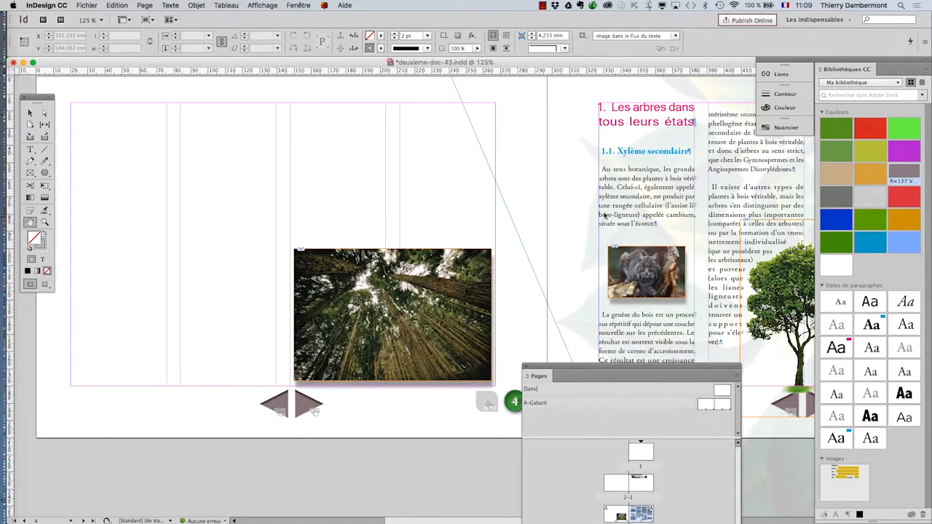
Place the text cursor before "Les" in the chapter 1 heading on page 5 and reposition the Pages panel higher.
{"action": "left_click", "coordinate": [28, 149]}
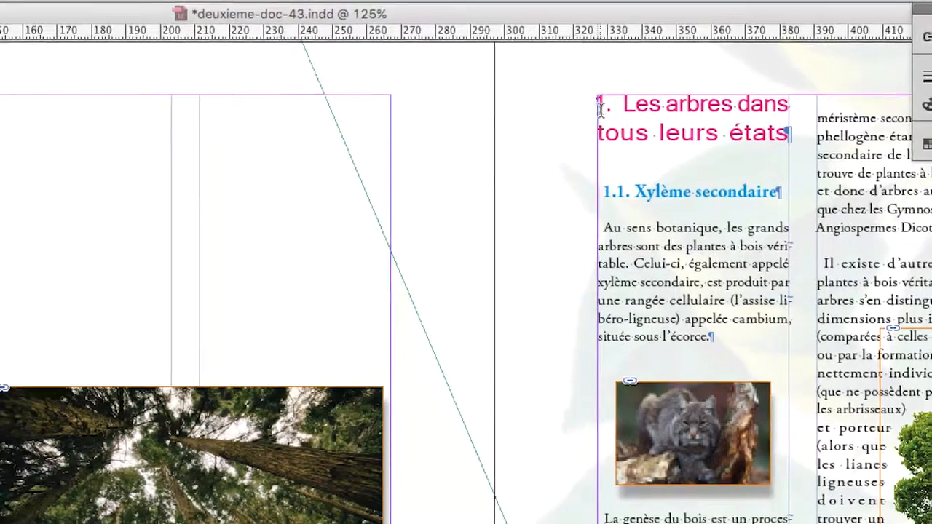
{"action": "left_click", "coordinate": [625, 108]}
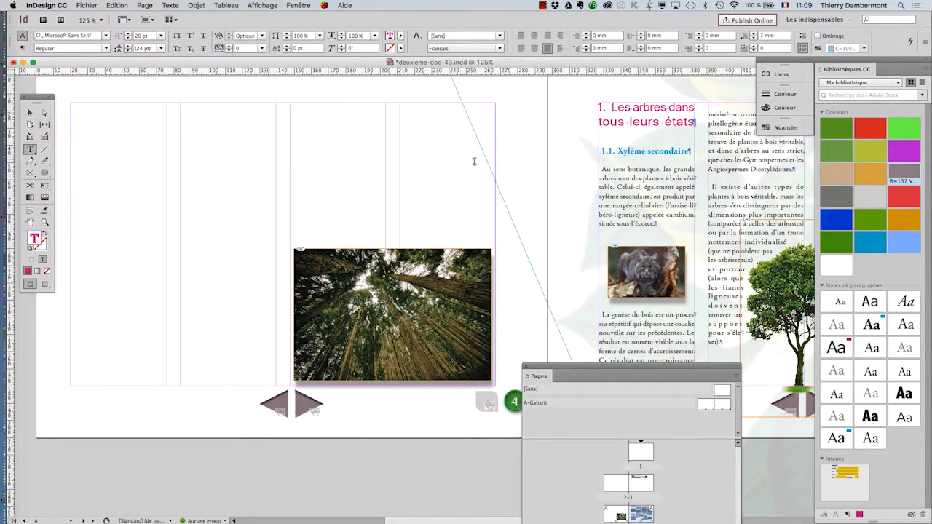
{"action": "left_click_drag", "start_coordinate": [574, 368], "coordinate": [577, 233]}
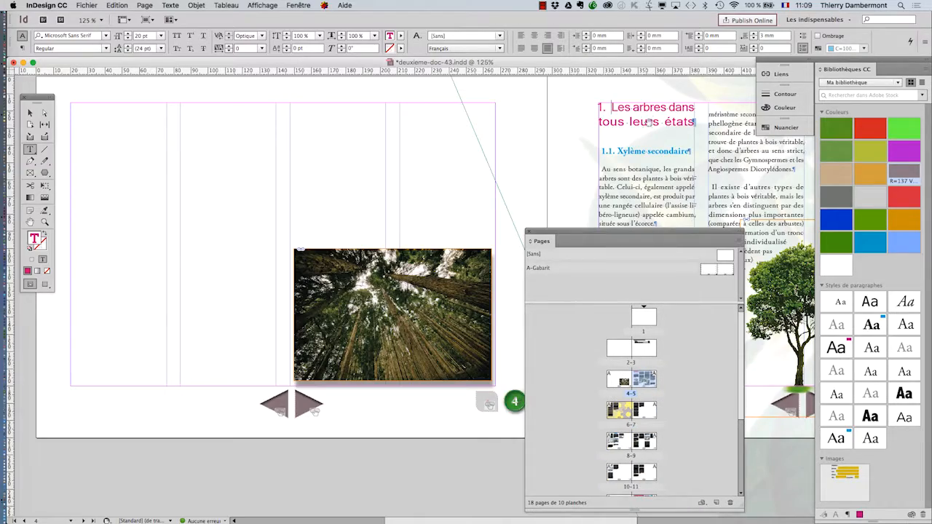
{"action": "scroll", "coordinate": [655, 120], "scroll_direction": "up", "scroll_amount": 2}
{"action": "left_click_drag", "start_coordinate": [629, 124], "coordinate": [190, 177]}
{"action": "scroll", "coordinate": [190, 192], "scroll_direction": "up", "scroll_amount": 1}
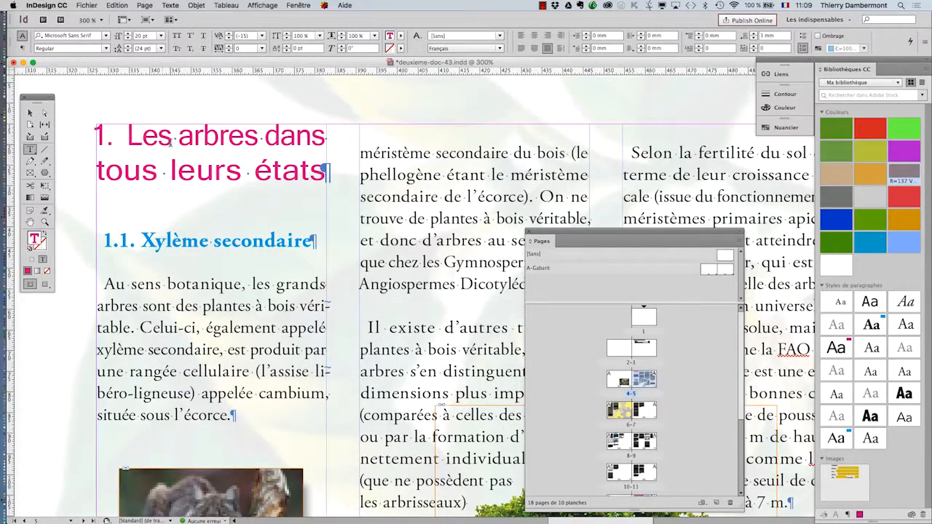
{"action": "scroll", "coordinate": [295, 239], "scroll_direction": "down", "scroll_amount": 2}
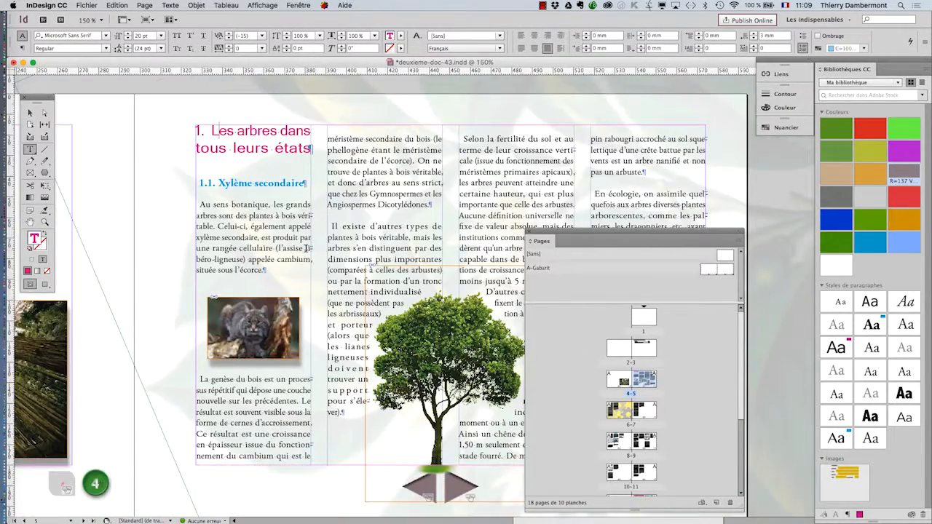
Delete one "r" from "souterraine" in the chapter 2 heading on page 13.
{"action": "scroll", "coordinate": [306, 249], "scroll_direction": "down", "scroll_amount": 10}
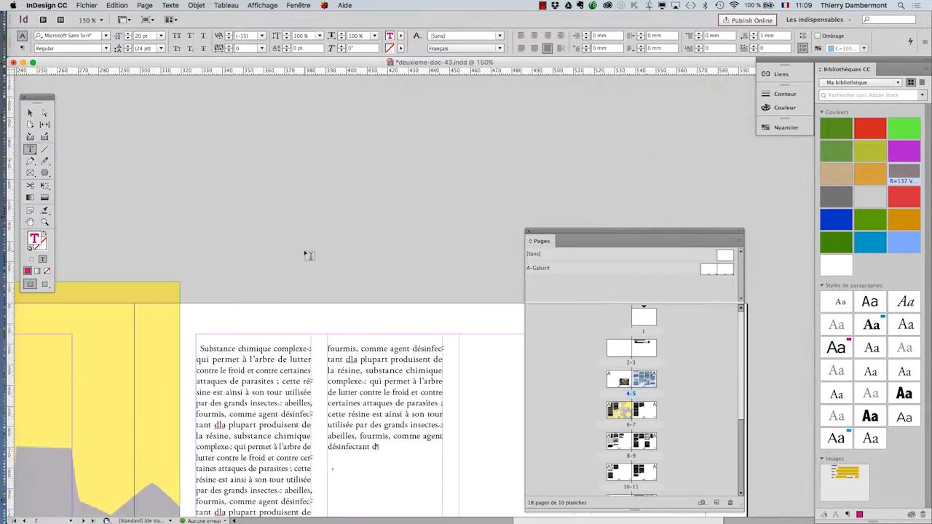
{"action": "scroll", "coordinate": [304, 250], "scroll_direction": "down", "scroll_amount": 15}
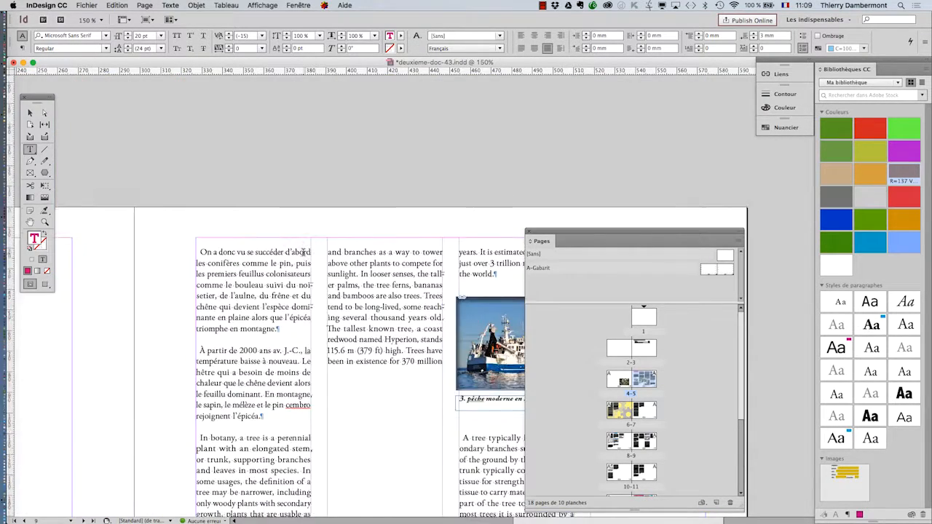
{"action": "scroll", "coordinate": [303, 254], "scroll_direction": "down", "scroll_amount": 8}
{"action": "scroll", "coordinate": [303, 254], "scroll_direction": "down", "scroll_amount": 1}
{"action": "scroll", "coordinate": [301, 255], "scroll_direction": "down", "scroll_amount": 10}
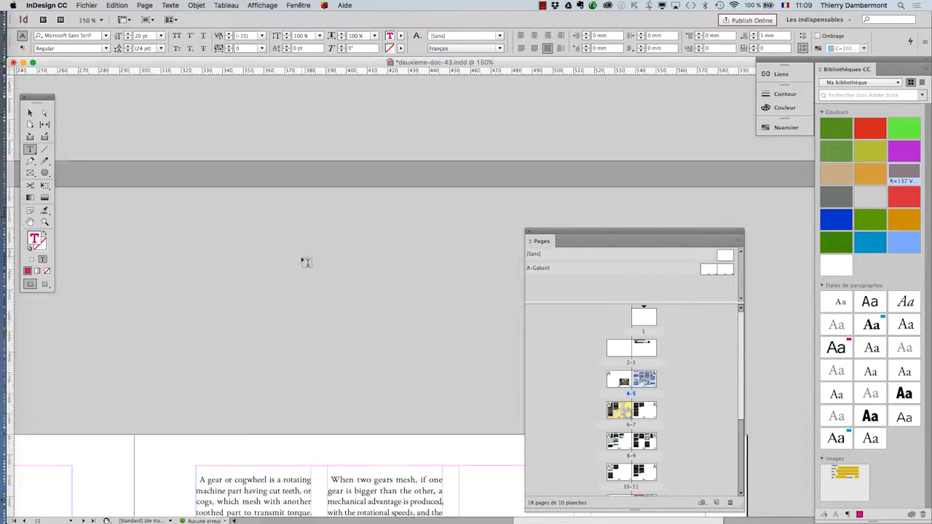
{"action": "scroll", "coordinate": [301, 257], "scroll_direction": "down", "scroll_amount": 5}
{"action": "scroll", "coordinate": [328, 284], "scroll_direction": "down", "scroll_amount": 3}
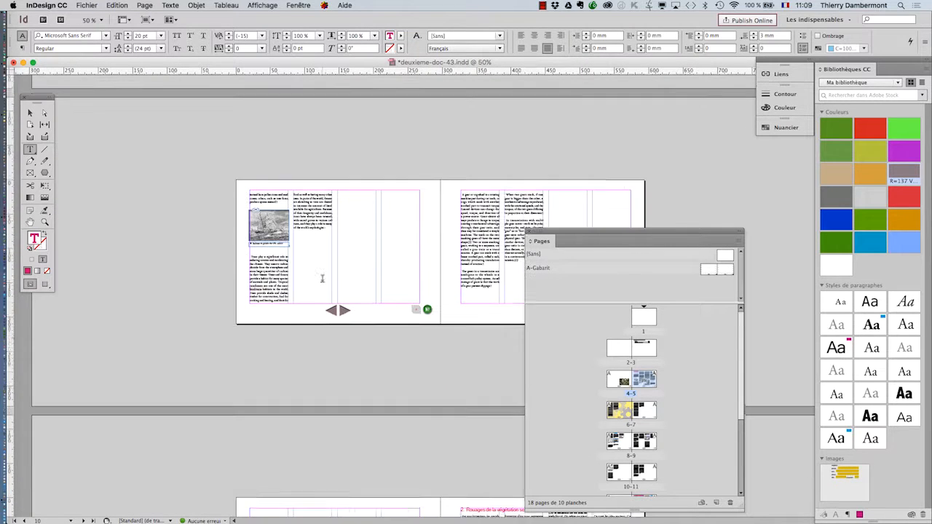
{"action": "left_click_drag", "start_coordinate": [565, 236], "coordinate": [753, 281]}
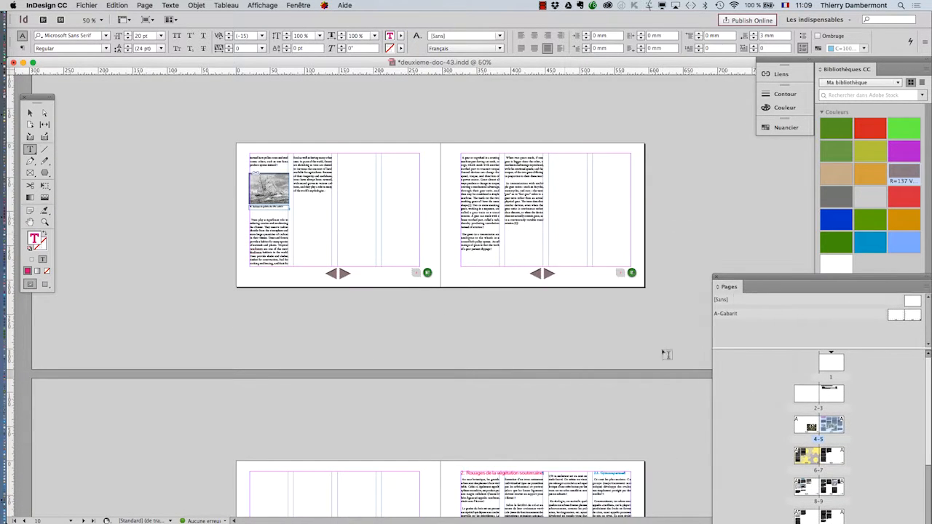
{"action": "scroll", "coordinate": [525, 462], "scroll_direction": "down", "scroll_amount": 2}
{"action": "scroll", "coordinate": [522, 456], "scroll_direction": "up", "scroll_amount": 3}
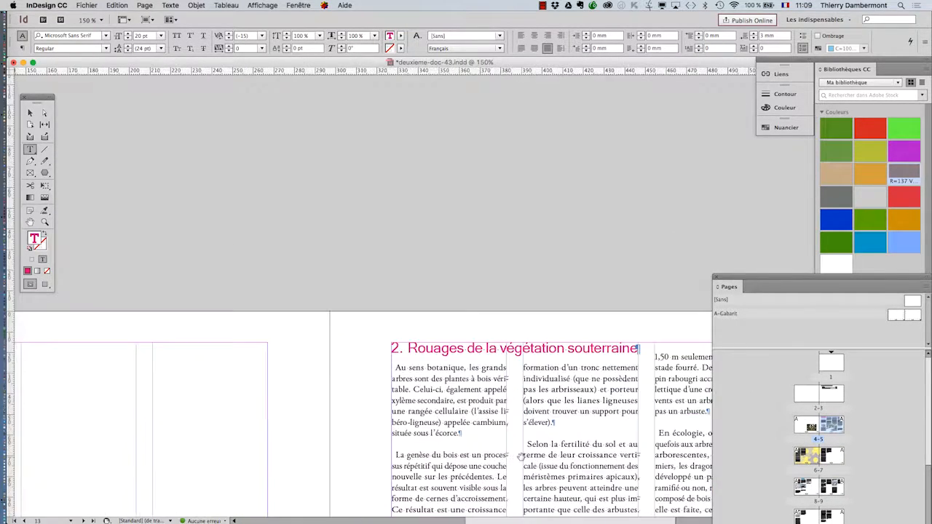
{"action": "scroll", "coordinate": [527, 435], "scroll_direction": "up", "scroll_amount": 1}
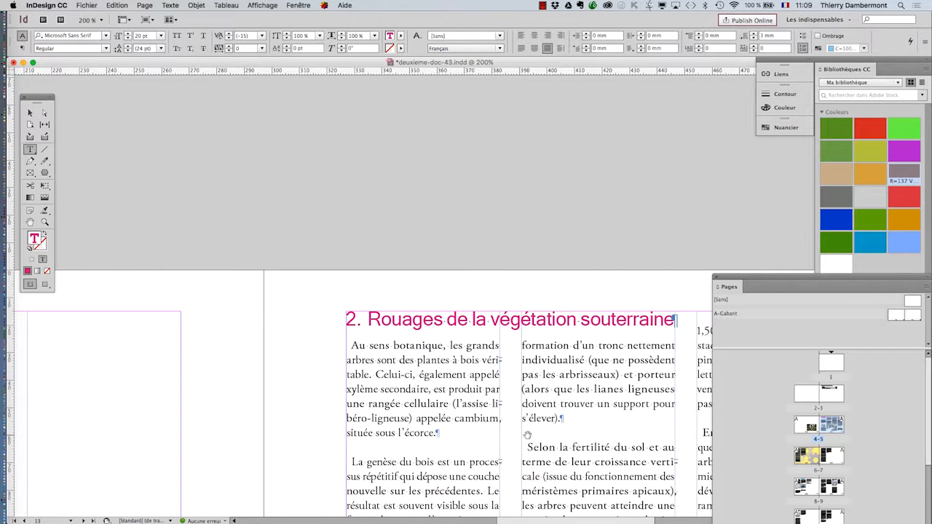
{"action": "scroll", "coordinate": [528, 435], "scroll_direction": "down", "scroll_amount": 1}
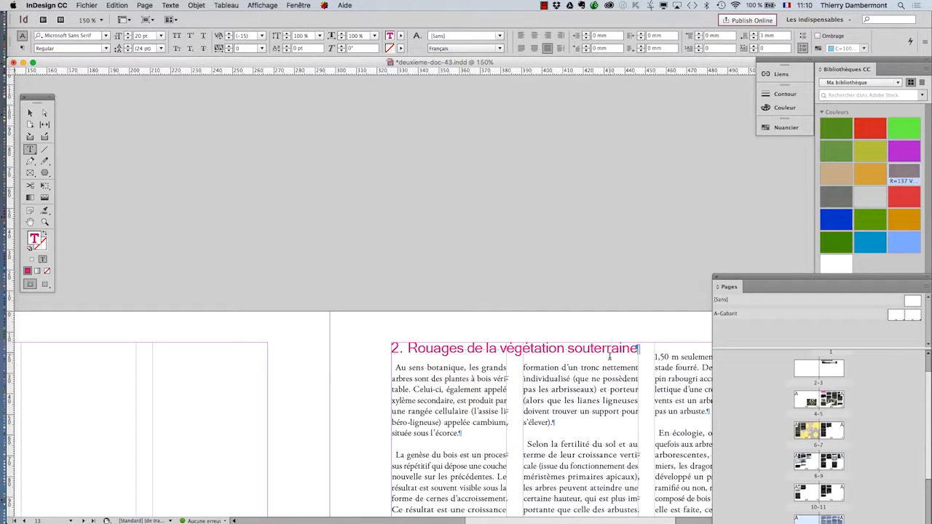
{"action": "key", "text": "BackSpace"}
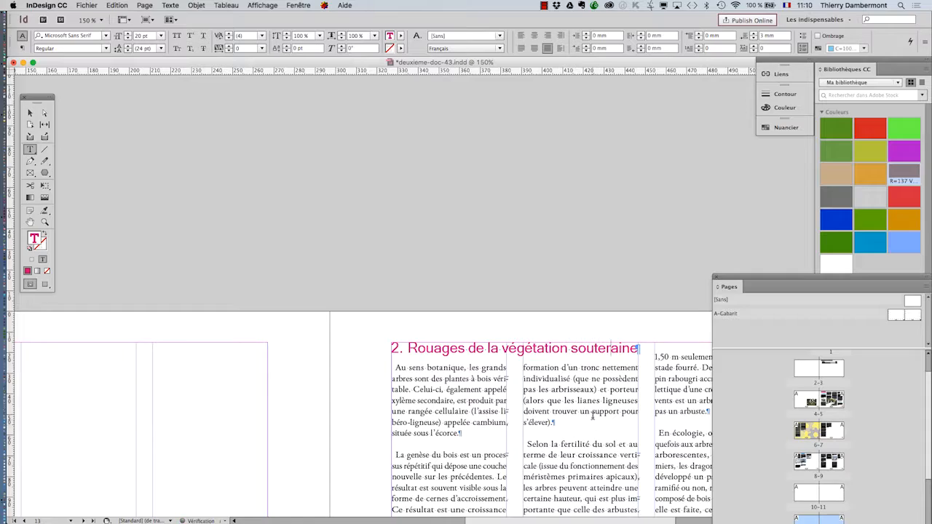
Show the Paragraph settings for the chapter 1 heading "Les arbres dans tous leurs états" and place them beside the heading.
{"action": "scroll", "coordinate": [592, 415], "scroll_direction": "up", "scroll_amount": 20}
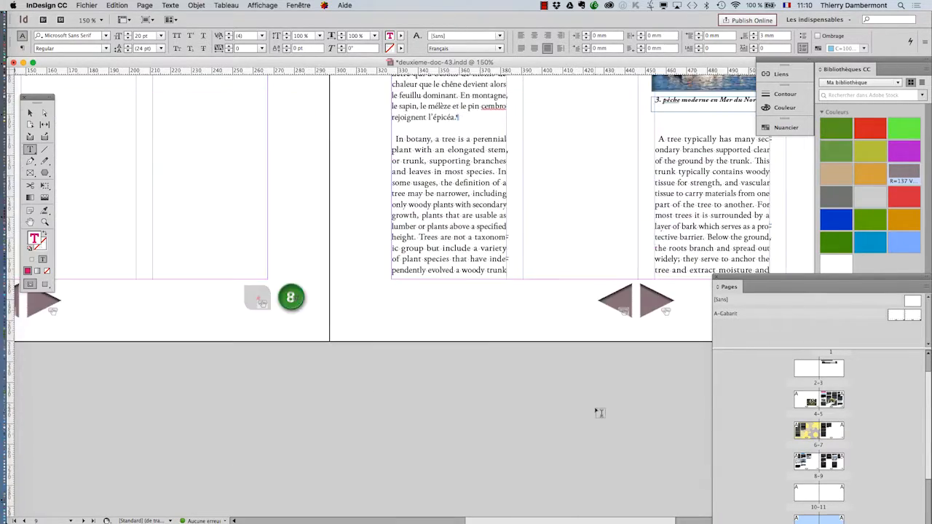
{"action": "scroll", "coordinate": [599, 413], "scroll_direction": "up", "scroll_amount": 20}
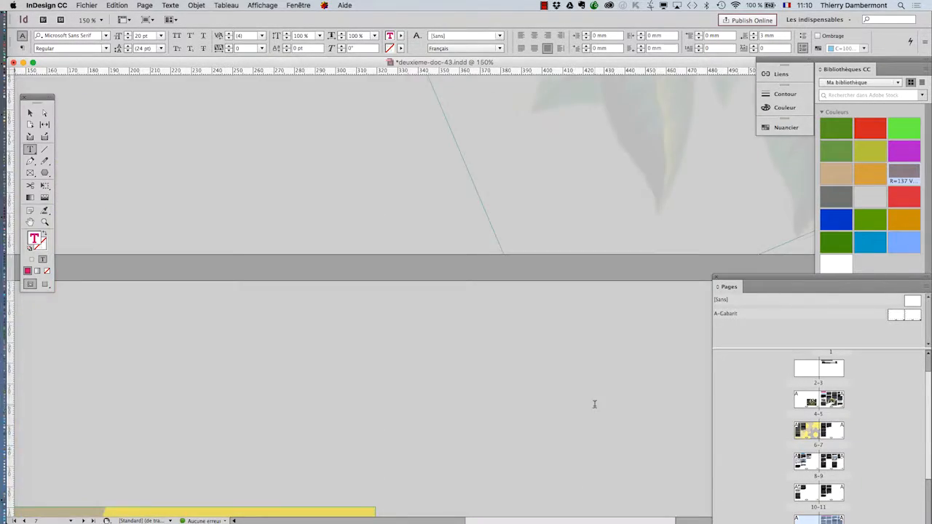
{"action": "scroll", "coordinate": [594, 404], "scroll_direction": "up", "scroll_amount": 10}
{"action": "scroll", "coordinate": [447, 260], "scroll_direction": "up", "scroll_amount": 3}
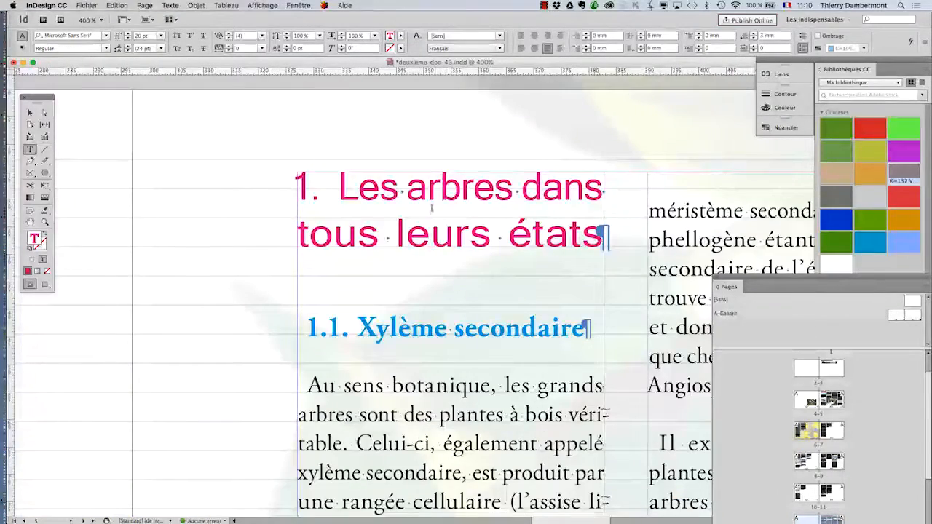
{"action": "left_click", "coordinate": [144, 5]}
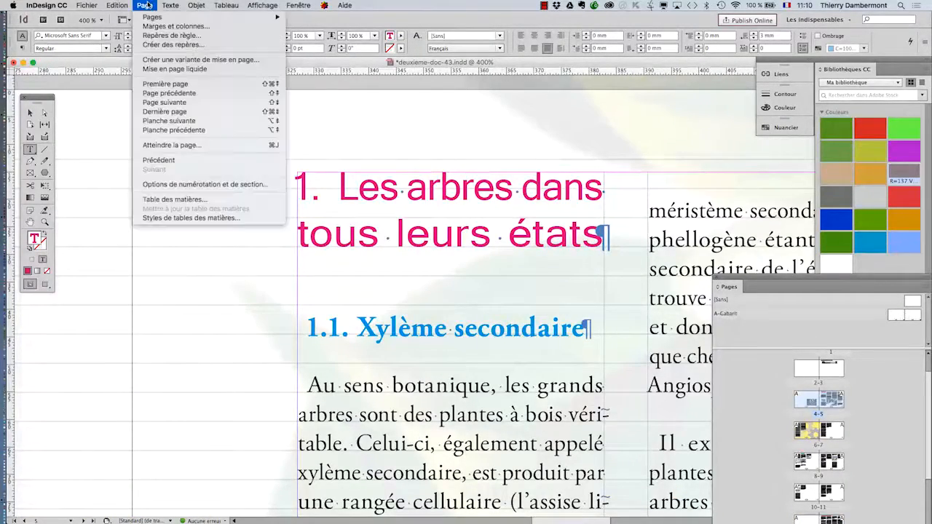
{"action": "mouse_move", "coordinate": [169, 5]}
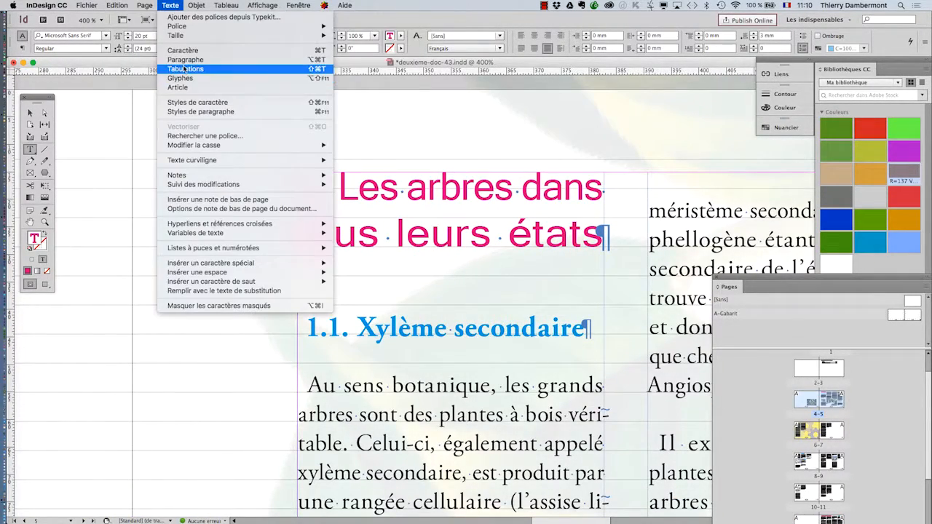
{"action": "left_click", "coordinate": [185, 59]}
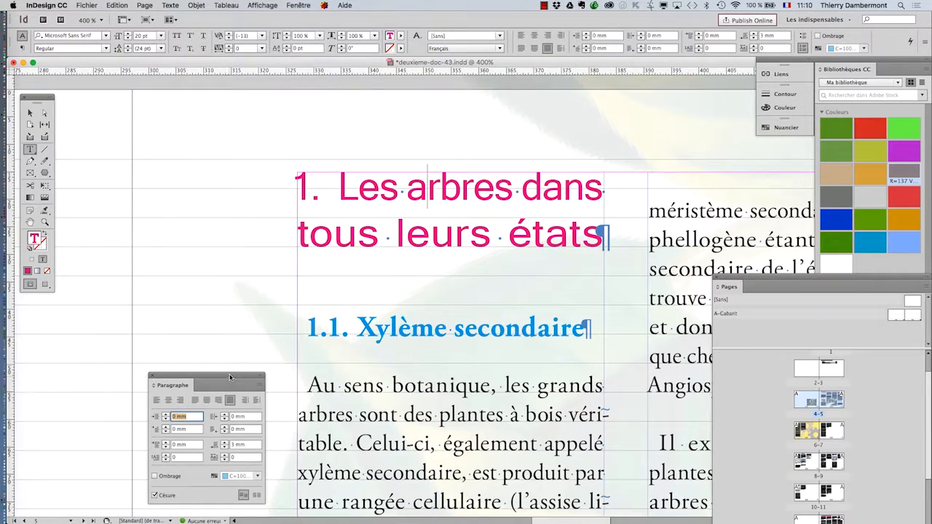
{"action": "left_click_drag", "start_coordinate": [229, 377], "coordinate": [174, 112]}
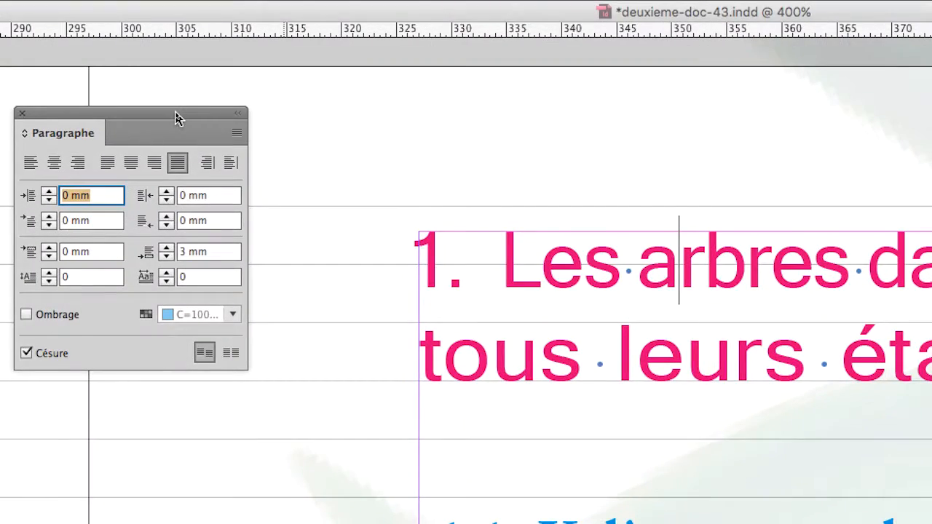
Set the chapter 1 heading's keep options so the paragraph starts at "N'importe où".
{"action": "left_click", "coordinate": [237, 132]}
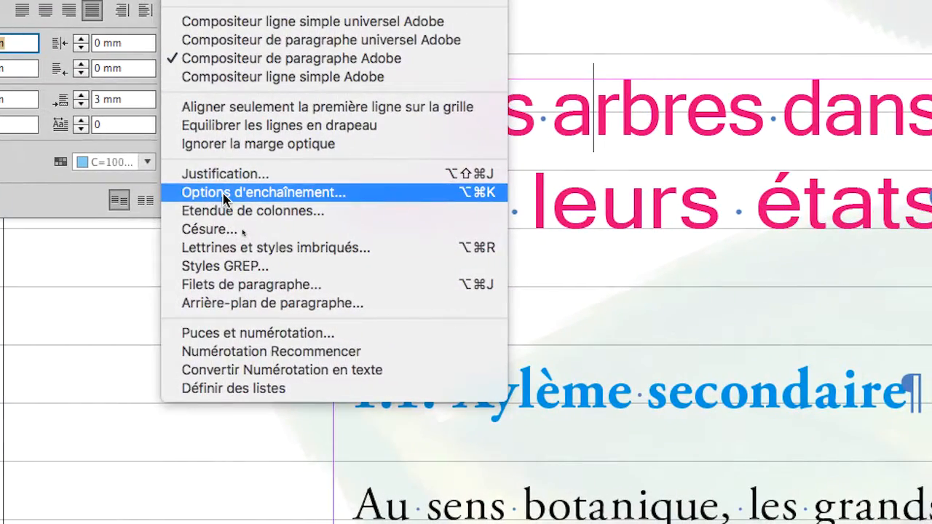
{"action": "left_click", "coordinate": [226, 265]}
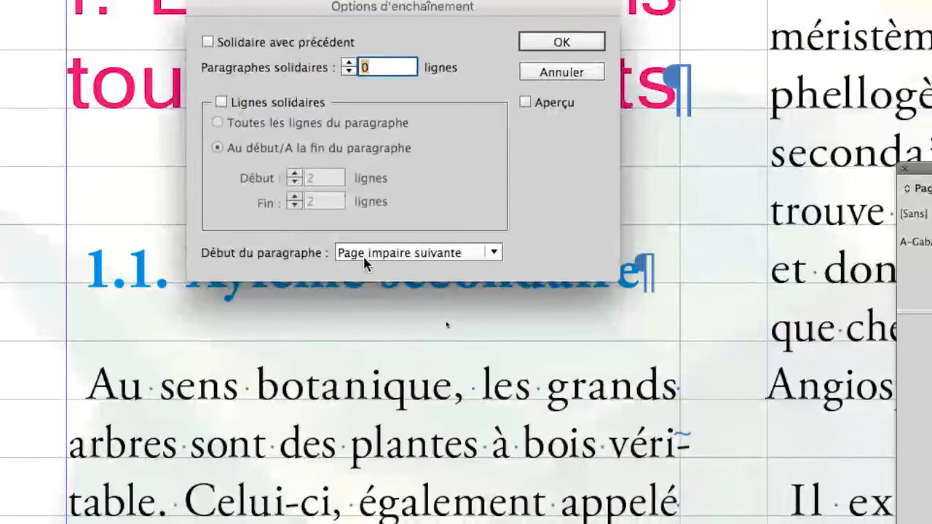
{"action": "left_click", "coordinate": [364, 255]}
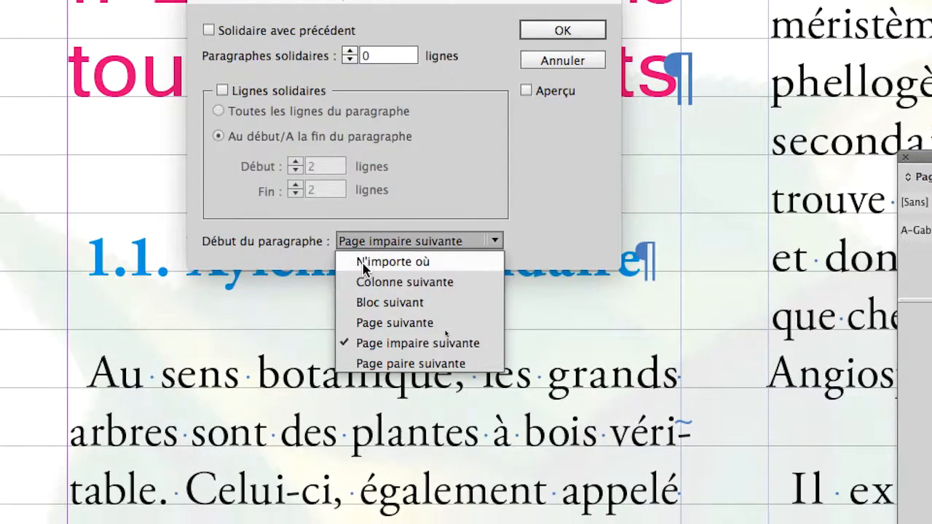
{"action": "left_click", "coordinate": [367, 261]}
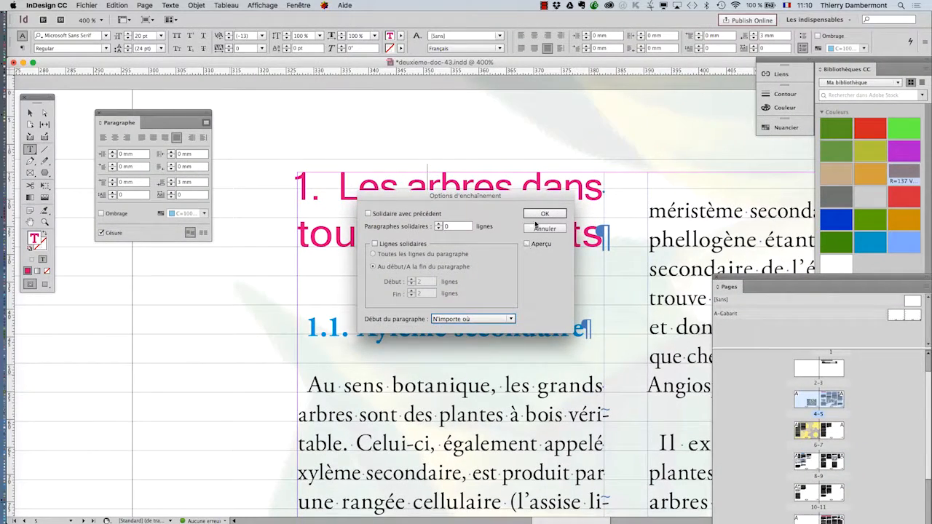
{"action": "left_click", "coordinate": [542, 214]}
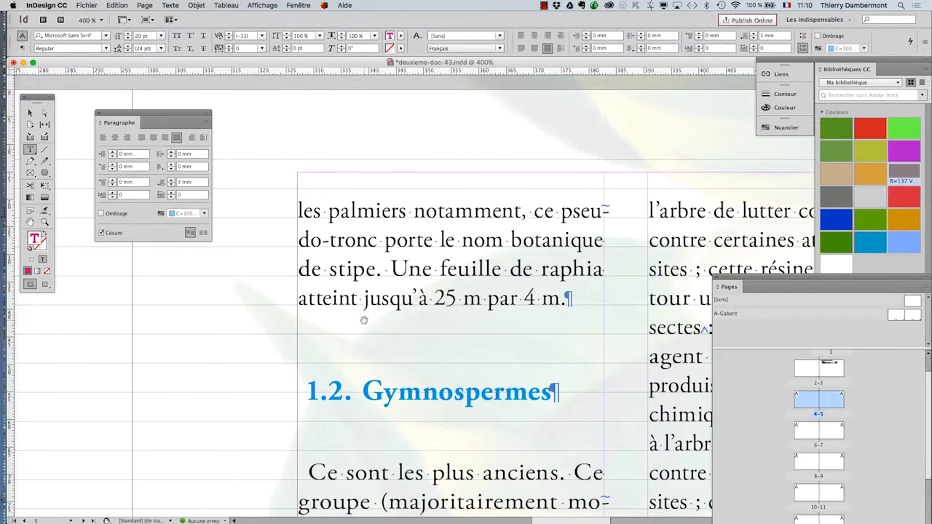
Insert a page break character (Saut de page) directly before "Les" in the chapter 1 heading on page 4.
{"action": "key", "text": "super+minus"}
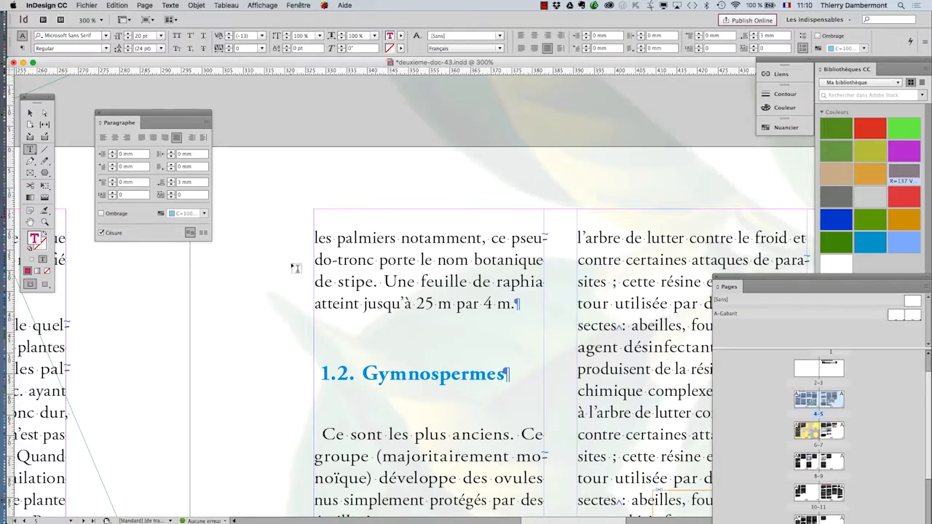
{"action": "key", "text": "super+minus"}
{"action": "key", "text": "super+minus"}
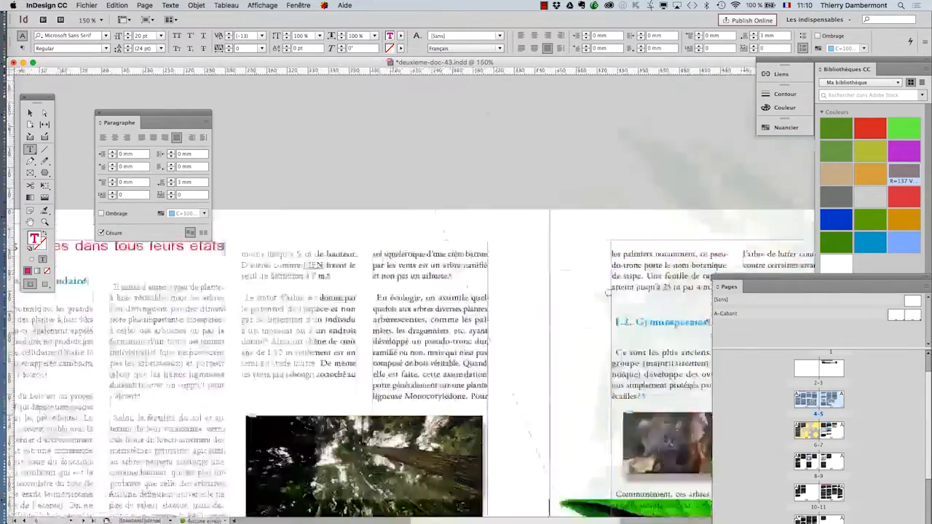
{"action": "left_click_drag", "start_coordinate": [608, 293], "coordinate": [731, 279]}
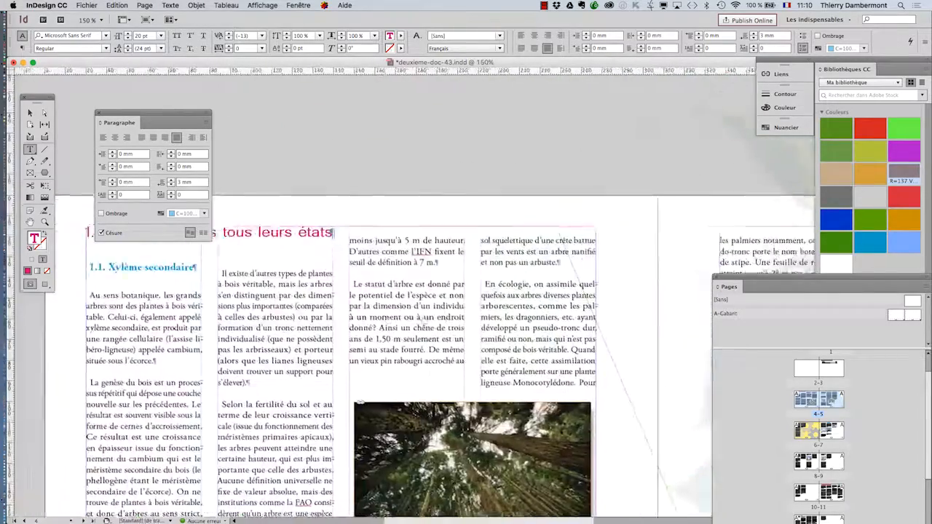
{"action": "left_click_drag", "start_coordinate": [127, 284], "coordinate": [355, 237]}
{"action": "scroll", "coordinate": [330, 220], "scroll_direction": "up", "scroll_amount": 1}
{"action": "scroll", "coordinate": [330, 220], "scroll_direction": "up", "scroll_amount": 2}
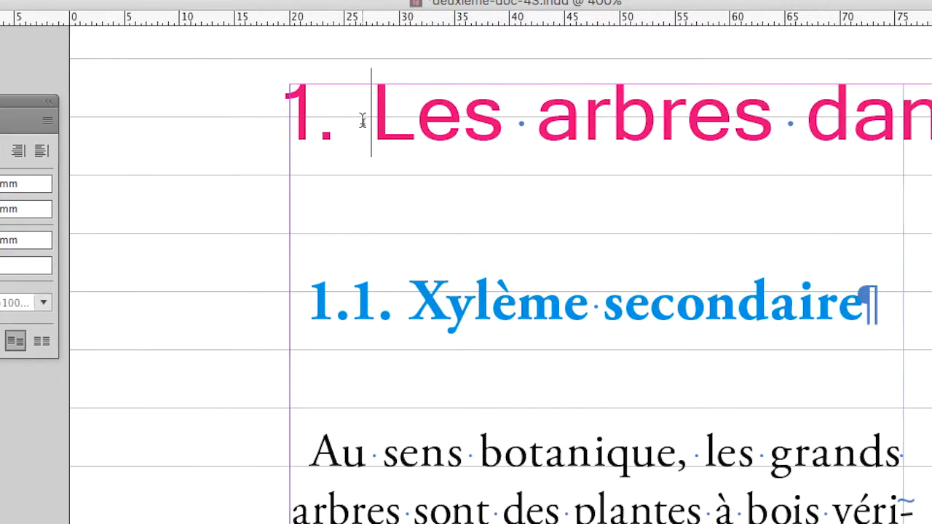
{"action": "right_click", "coordinate": [361, 119]}
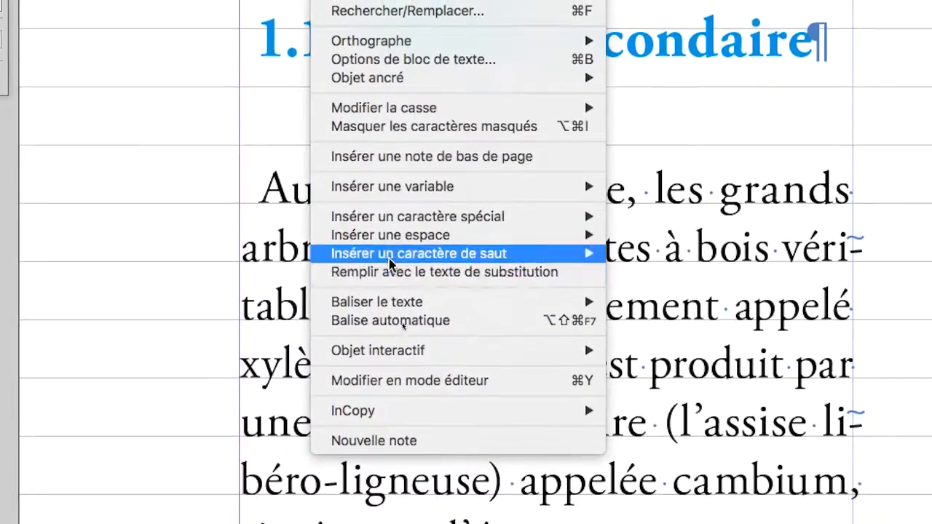
{"action": "mouse_move", "coordinate": [437, 250]}
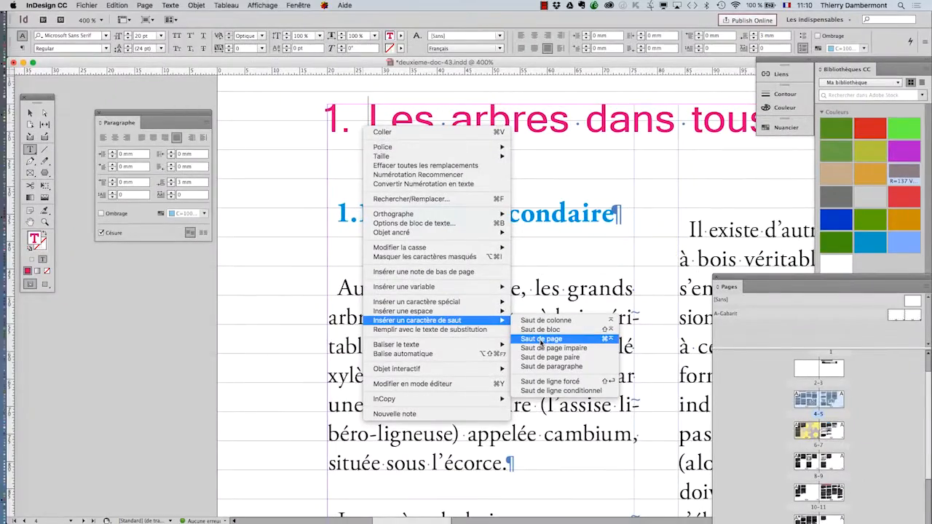
{"action": "left_click", "coordinate": [542, 340]}
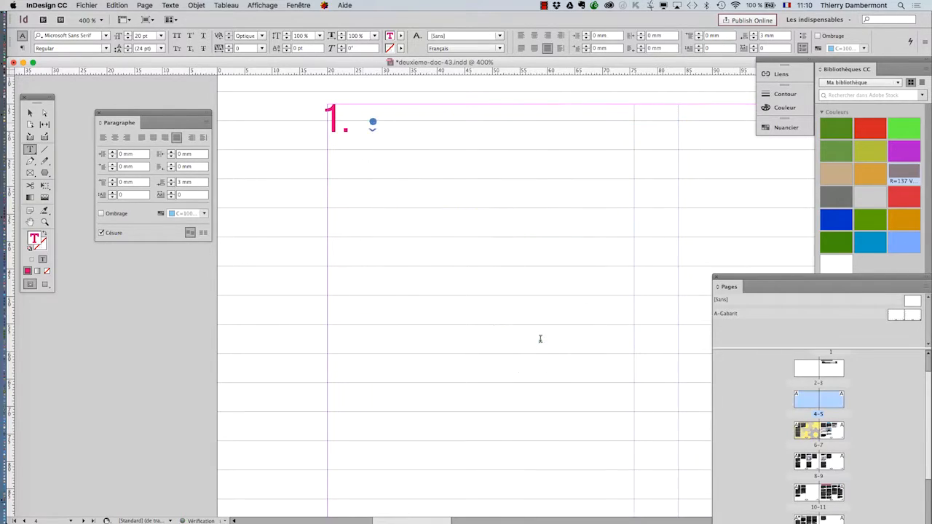
Examine how the page break affects the chapter heading's placement and numbering on pages 4 and 5.
{"action": "key", "text": "super+minus"}
{"action": "key", "text": "super+minus"}
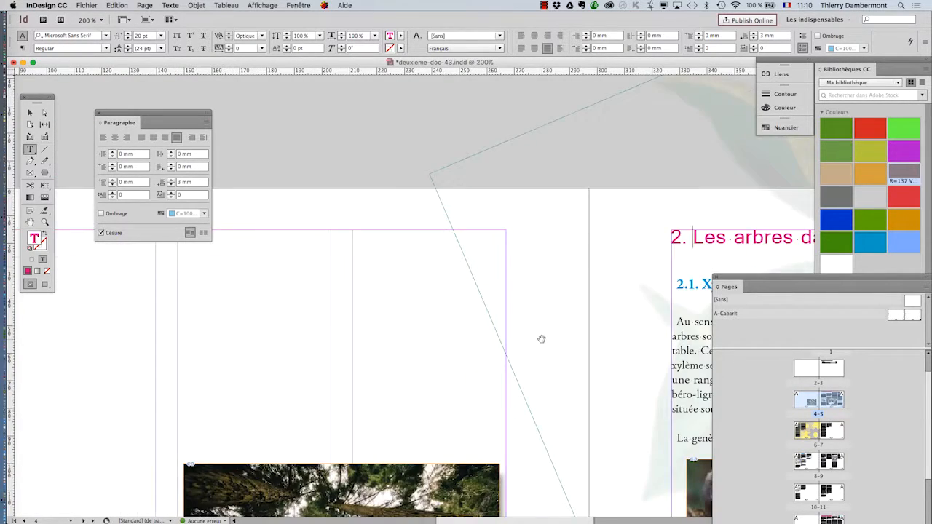
{"action": "key", "text": "super+minus"}
{"action": "key", "text": "super+minus"}
{"action": "key", "text": "super+minus"}
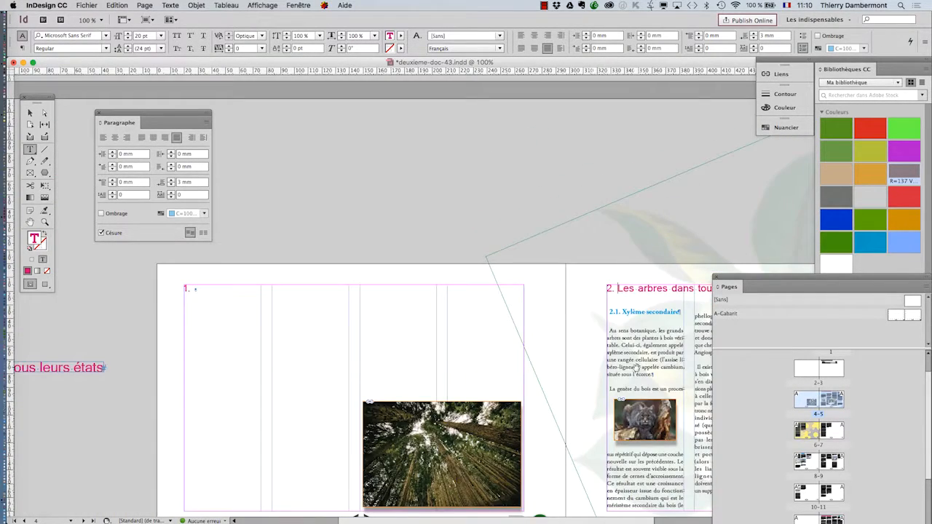
{"action": "scroll", "coordinate": [636, 369], "scroll_direction": "down", "scroll_amount": 5}
{"action": "scroll", "coordinate": [636, 369], "scroll_direction": "right", "scroll_amount": 5}
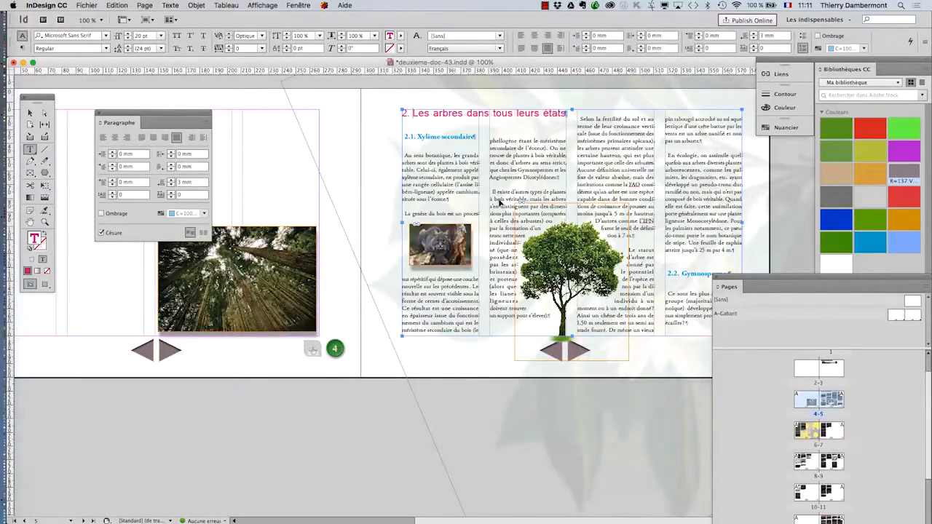
{"action": "left_click_drag", "start_coordinate": [392, 178], "coordinate": [471, 188]}
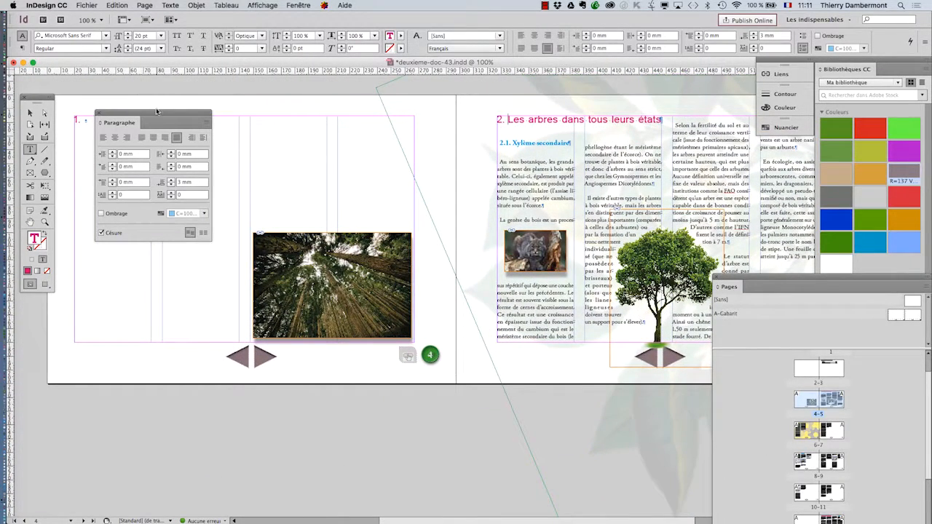
Apply the [Paragraphe standard] paragraph style to the page-break paragraph left on page 4.
{"action": "left_click_drag", "start_coordinate": [156, 111], "coordinate": [156, 226]}
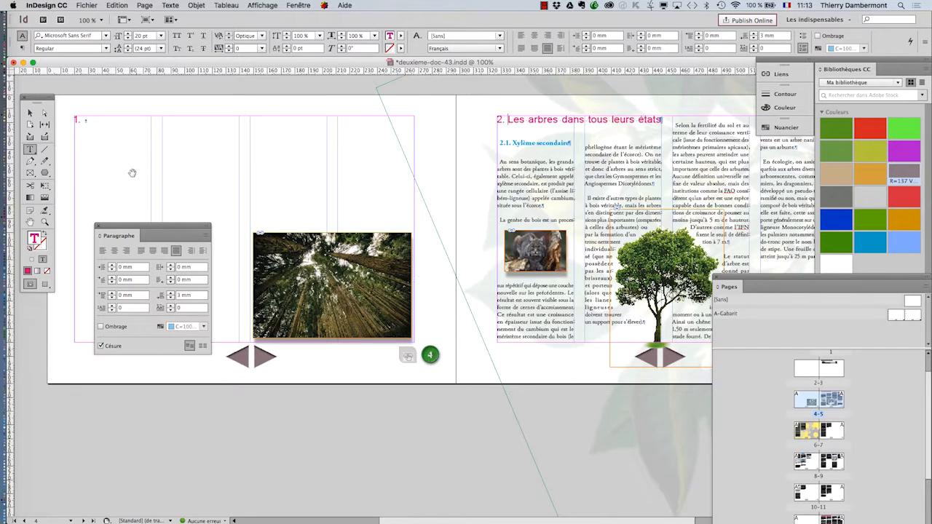
{"action": "scroll", "coordinate": [74, 120], "scroll_direction": "up", "scroll_amount": 5}
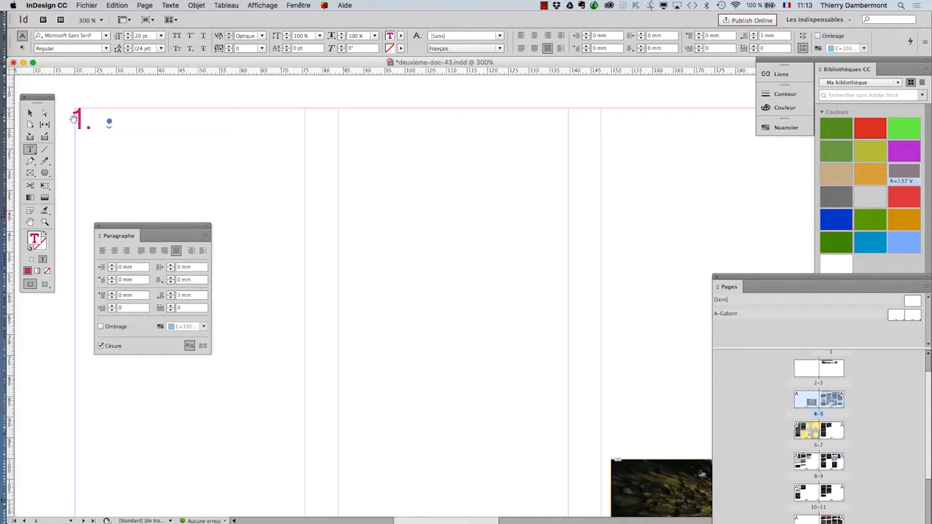
{"action": "double_click", "coordinate": [120, 124]}
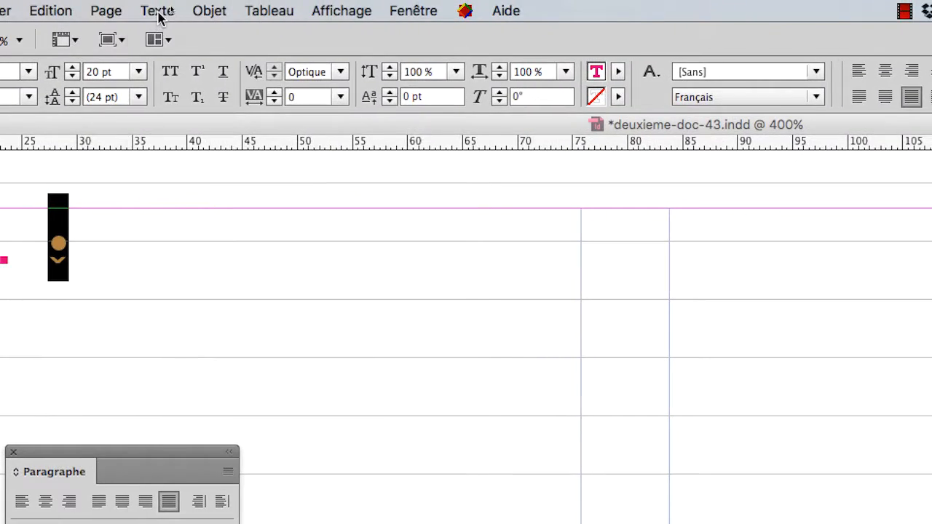
{"action": "left_click", "coordinate": [161, 10]}
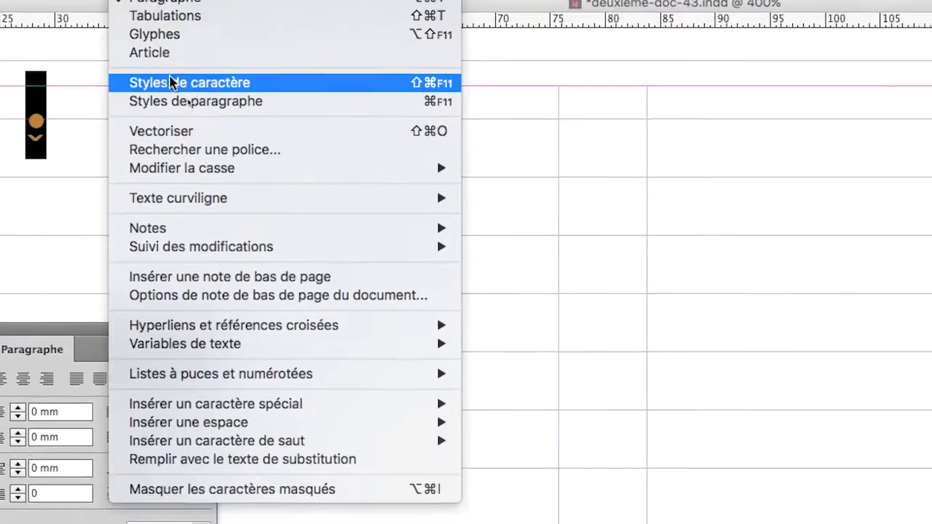
{"action": "left_click", "coordinate": [173, 101]}
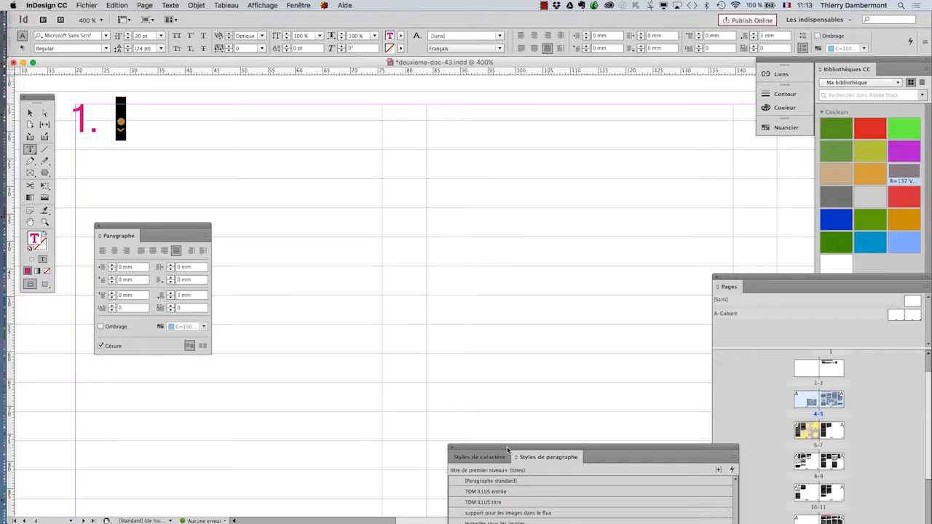
{"action": "left_click_drag", "start_coordinate": [507, 449], "coordinate": [275, 97]}
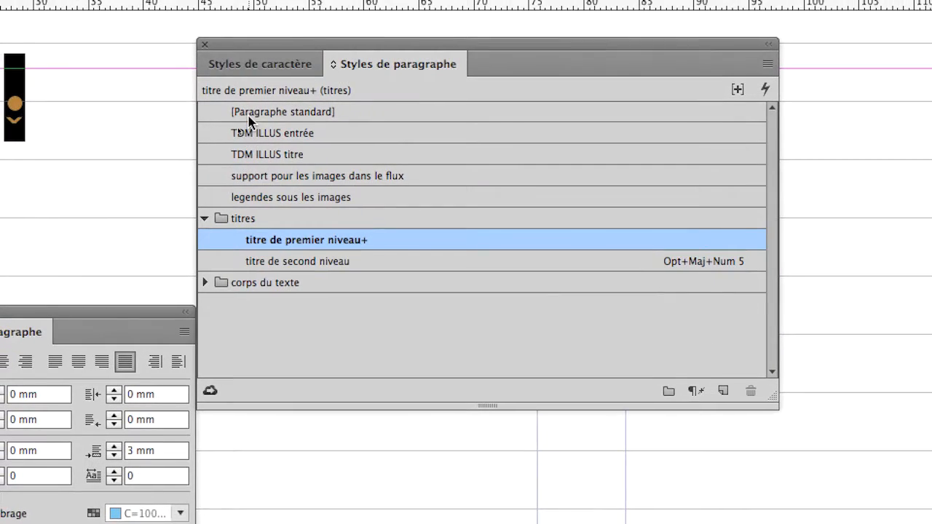
{"action": "left_click", "coordinate": [254, 116]}
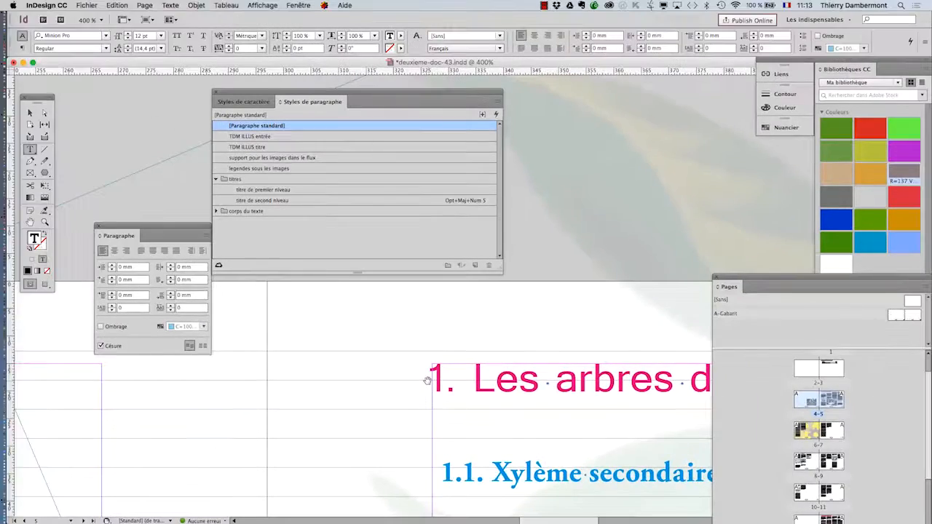
Move the Paragraph and Paragraph Styles panels away from the upper part of page 4.
{"action": "scroll", "coordinate": [428, 381], "scroll_direction": "down", "scroll_amount": 4}
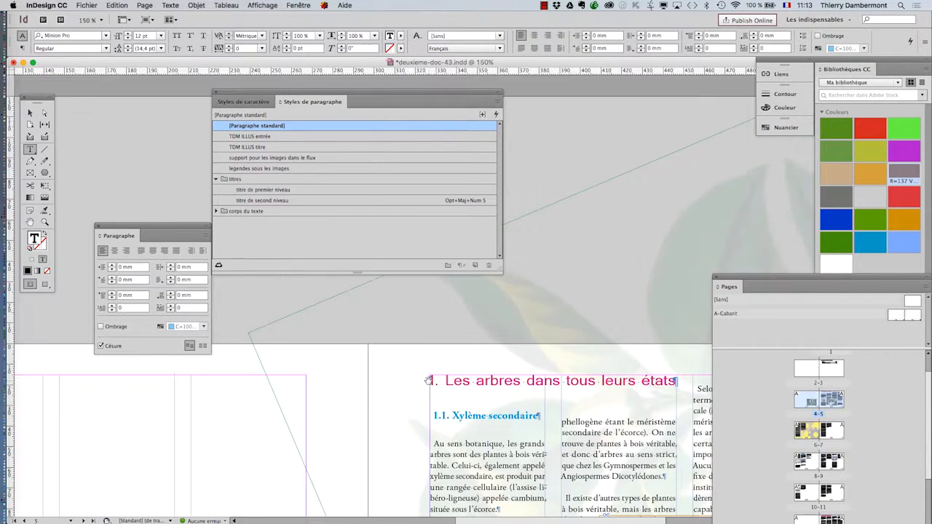
{"action": "left_click_drag", "start_coordinate": [294, 429], "coordinate": [533, 378]}
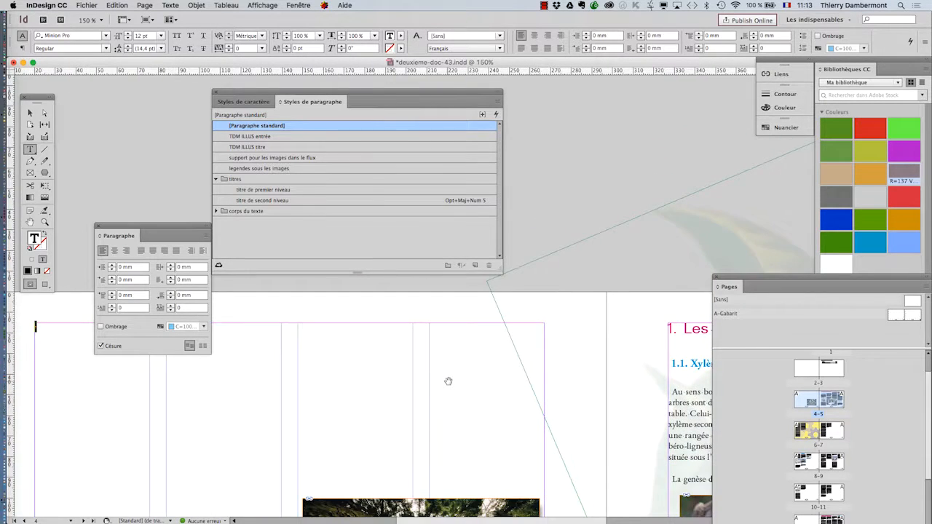
{"action": "scroll", "coordinate": [448, 382], "scroll_direction": "down", "scroll_amount": 1}
{"action": "left_click_drag", "start_coordinate": [152, 231], "coordinate": [119, 145]}
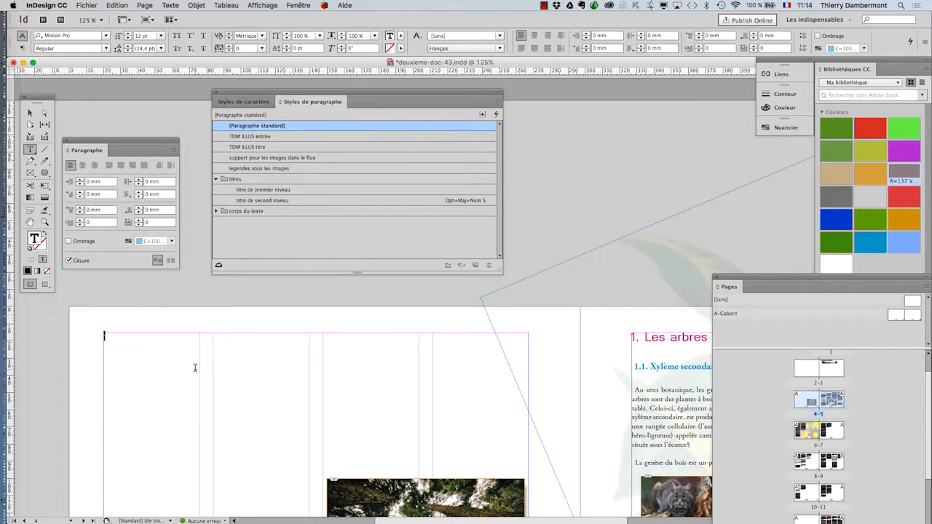
{"action": "left_click_drag", "start_coordinate": [198, 375], "coordinate": [197, 159]}
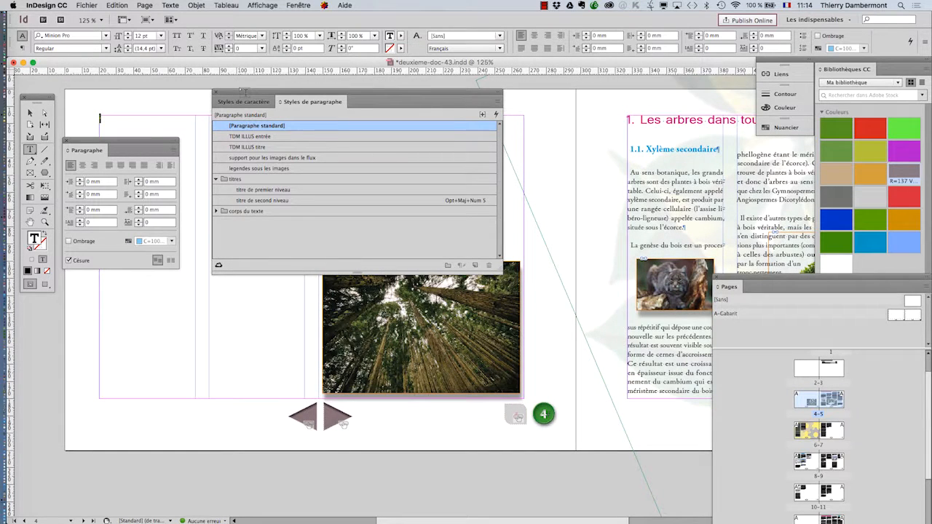
{"action": "left_click_drag", "start_coordinate": [240, 92], "coordinate": [191, 427]}
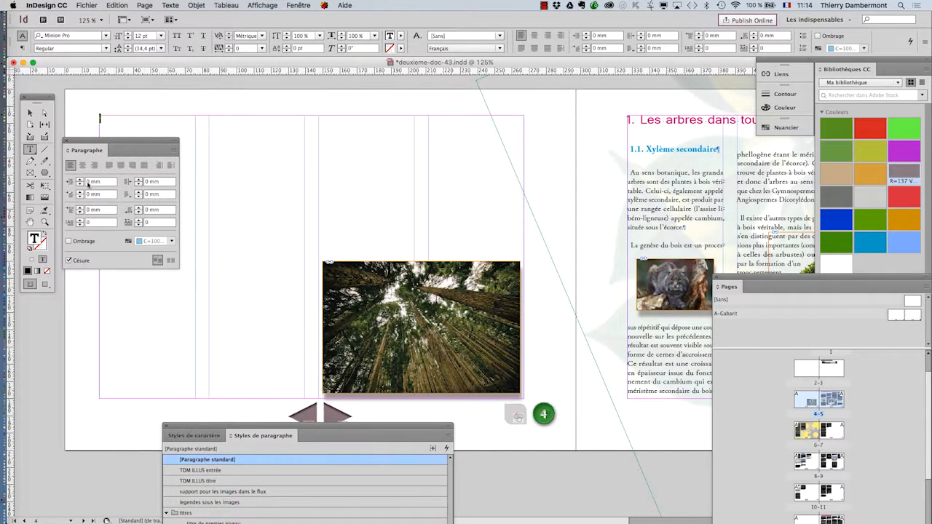
{"action": "left_click_drag", "start_coordinate": [77, 142], "coordinate": [571, 347]}
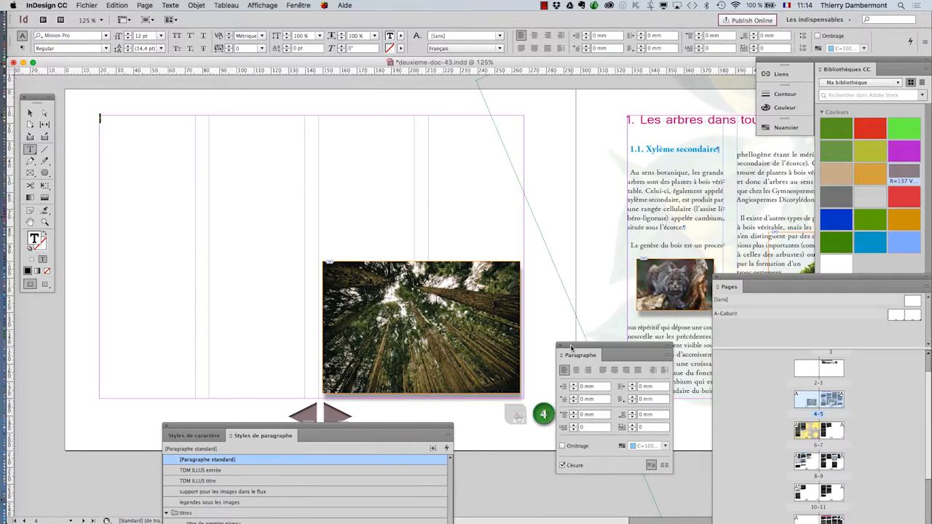
Deselect the page 4 text frame and display the document in preview mode.
{"action": "left_click", "coordinate": [30, 114]}
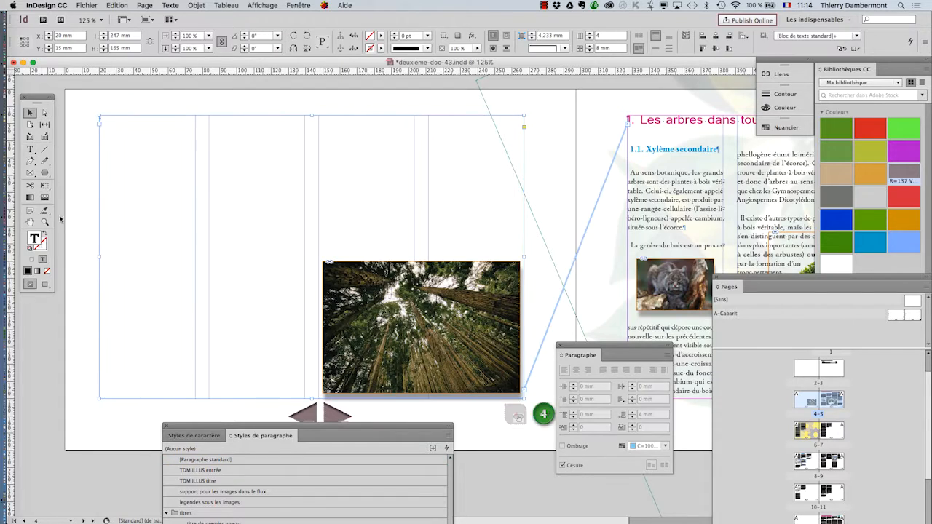
{"action": "left_click", "coordinate": [65, 343]}
{"action": "left_click", "coordinate": [46, 285]}
{"action": "key", "text": "super+minus"}
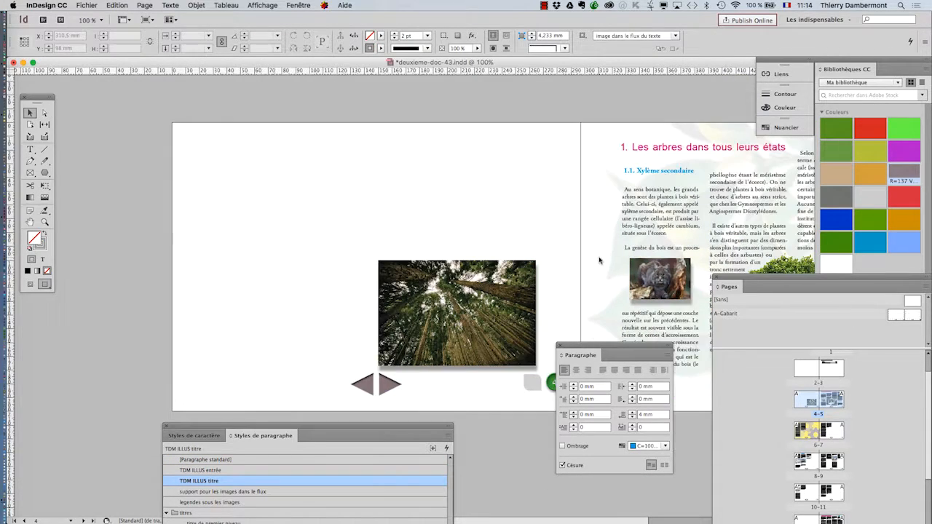
Review the spreads from pages 4-5 through 12-13, checking where the chapter 1 and chapter 2 headings start.
{"action": "key", "text": "h"}
{"action": "left_click_drag", "start_coordinate": [509, 216], "coordinate": [306, 210]}
{"action": "scroll", "coordinate": [551, 198], "scroll_direction": "down", "scroll_amount": 5}
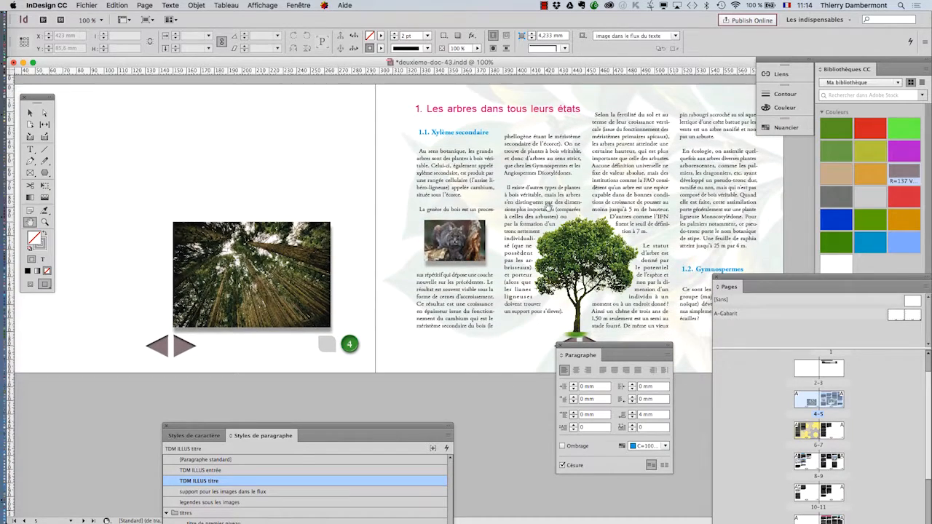
{"action": "scroll", "coordinate": [546, 212], "scroll_direction": "down", "scroll_amount": 10}
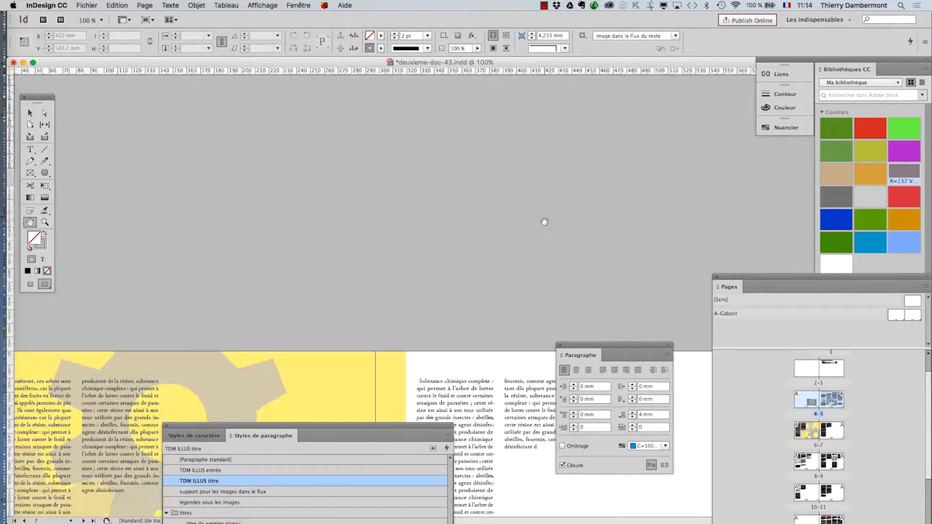
{"action": "scroll", "coordinate": [542, 228], "scroll_direction": "down", "scroll_amount": 10}
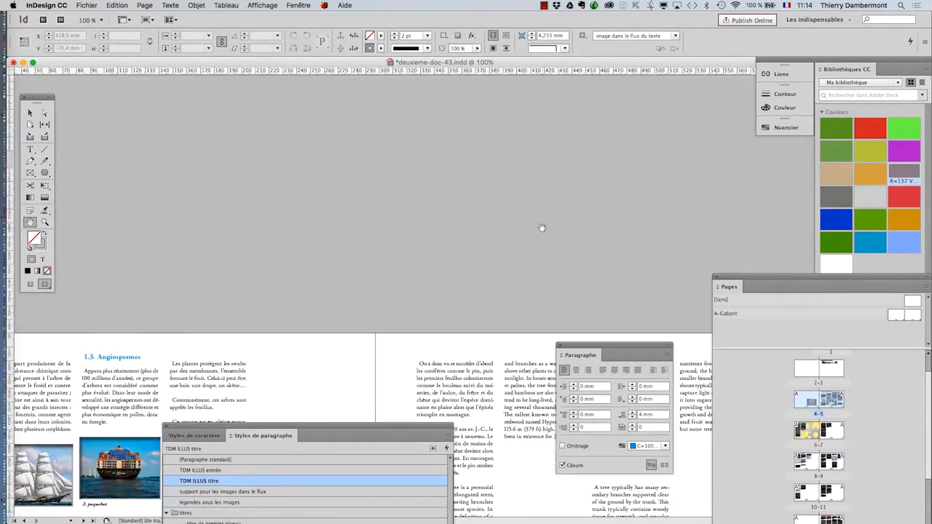
{"action": "scroll", "coordinate": [542, 232], "scroll_direction": "down", "scroll_amount": 5}
{"action": "scroll", "coordinate": [542, 232], "scroll_direction": "down", "scroll_amount": 2}
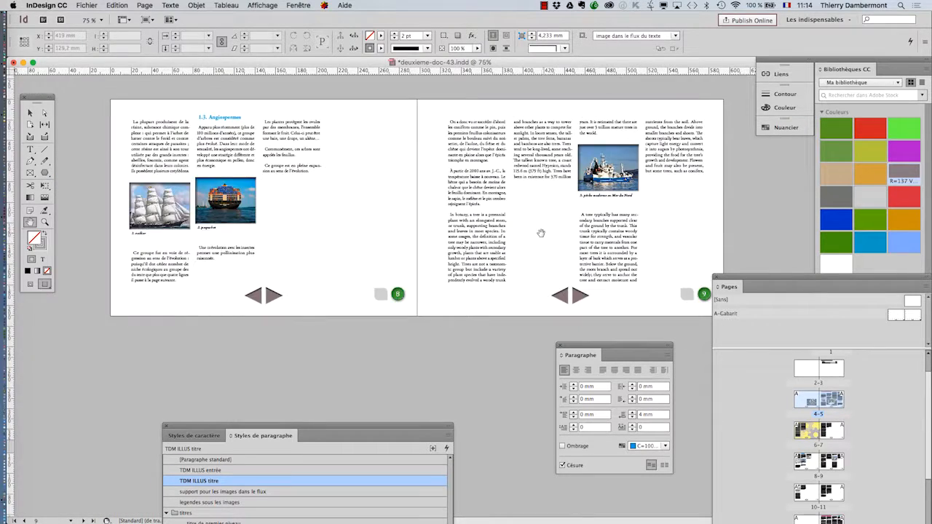
{"action": "scroll", "coordinate": [540, 241], "scroll_direction": "down", "scroll_amount": 4}
{"action": "scroll", "coordinate": [540, 241], "scroll_direction": "down", "scroll_amount": 8}
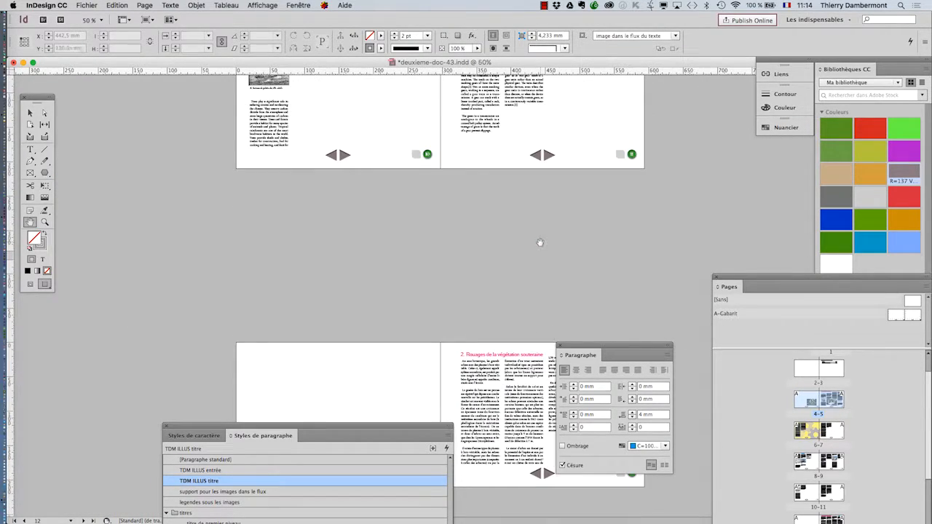
{"action": "scroll", "coordinate": [530, 370], "scroll_direction": "up", "scroll_amount": 4}
{"action": "scroll", "coordinate": [527, 372], "scroll_direction": "down", "scroll_amount": 2}
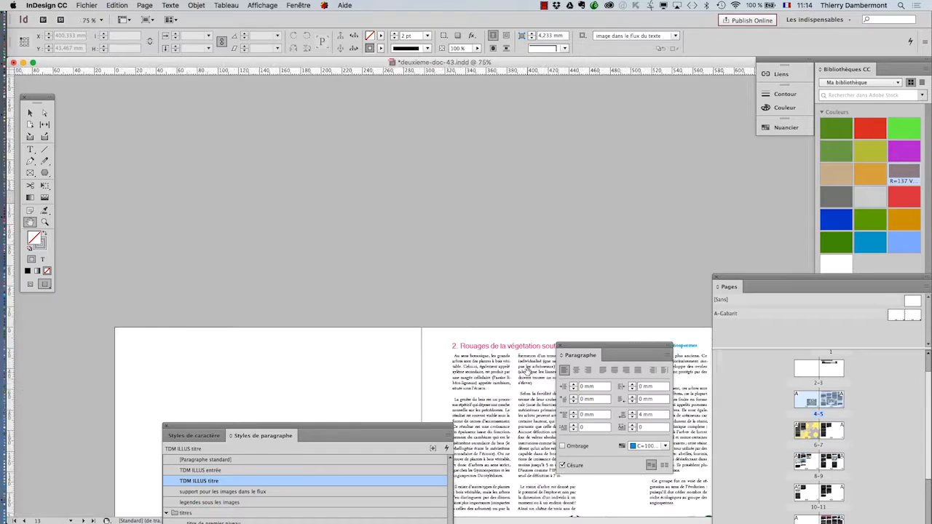
{"action": "scroll", "coordinate": [528, 372], "scroll_direction": "down", "scroll_amount": 3}
Begin saving the document under another name, with the text cursor after "43" in the file name.
{"action": "left_click", "coordinate": [86, 5]}
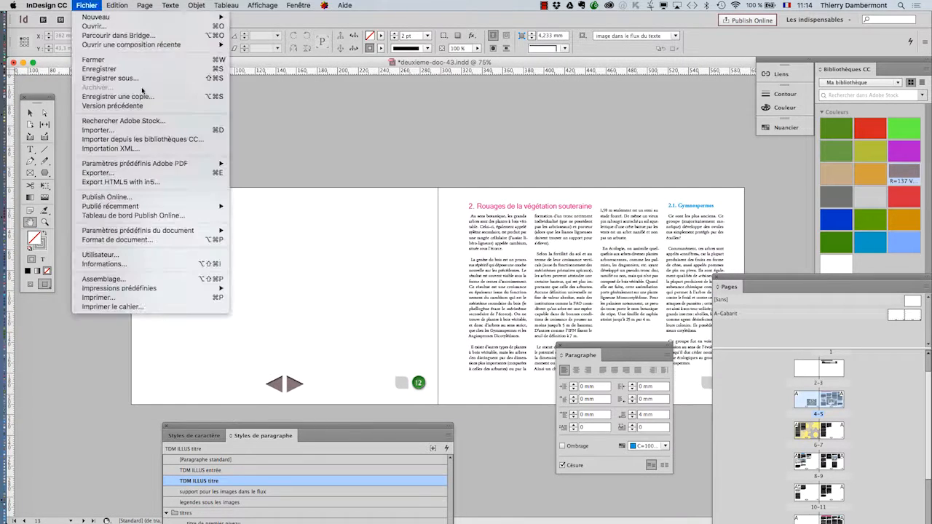
{"action": "left_click", "coordinate": [148, 79]}
{"action": "left_click", "coordinate": [484, 88]}
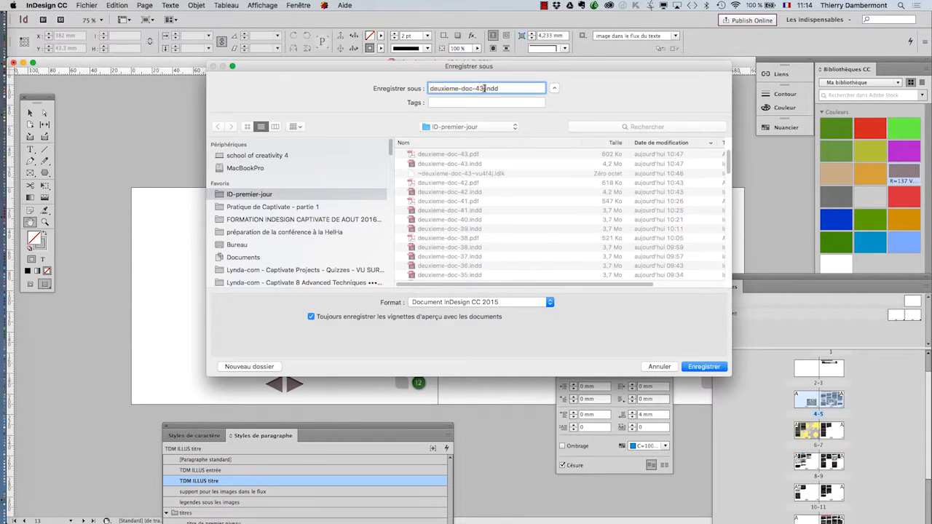